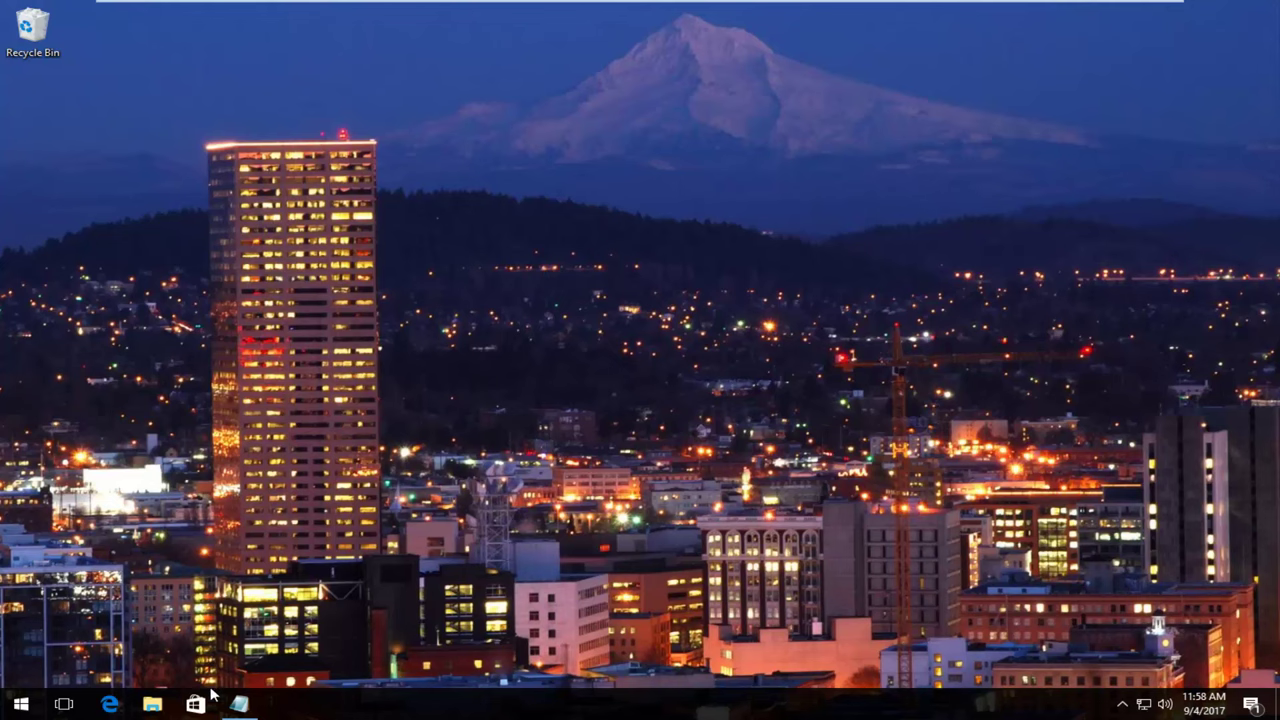
- Bring the untitled Notepad document with the registry font script to the front
{"action": "left_click", "coordinate": [239, 706]}
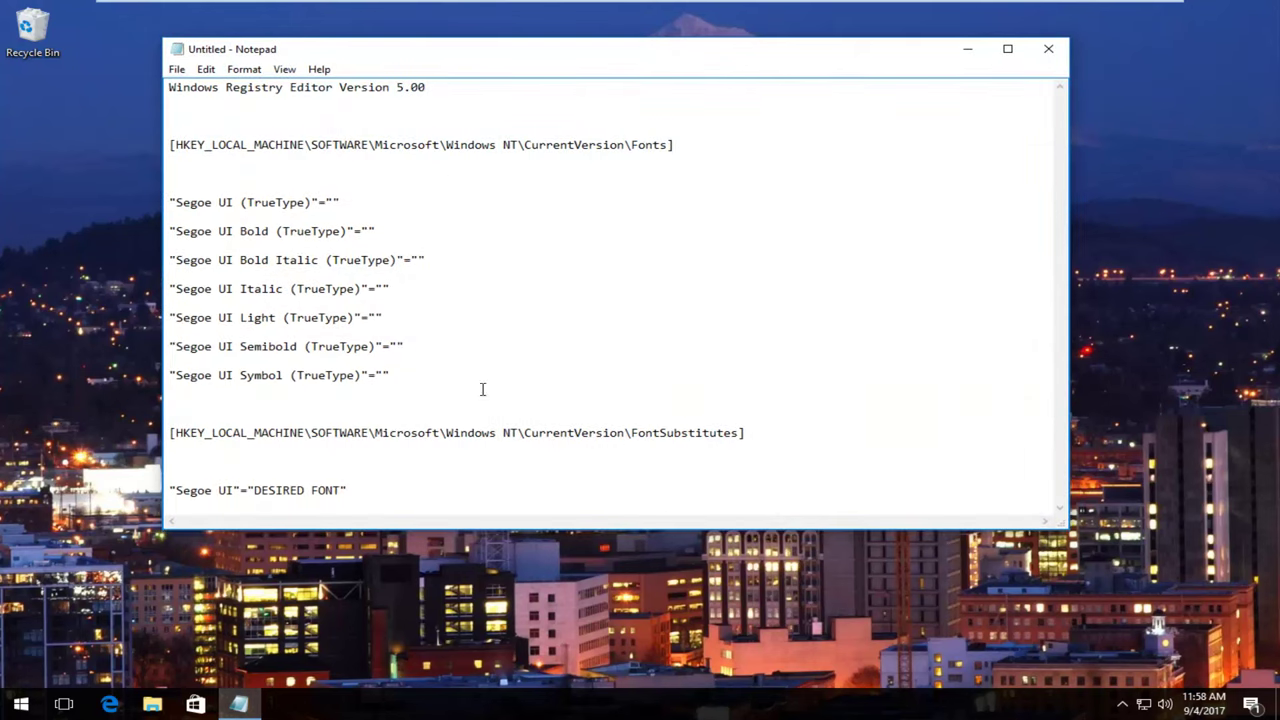
{"action": "left_click_drag", "start_coordinate": [386, 54], "coordinate": [397, 58]}
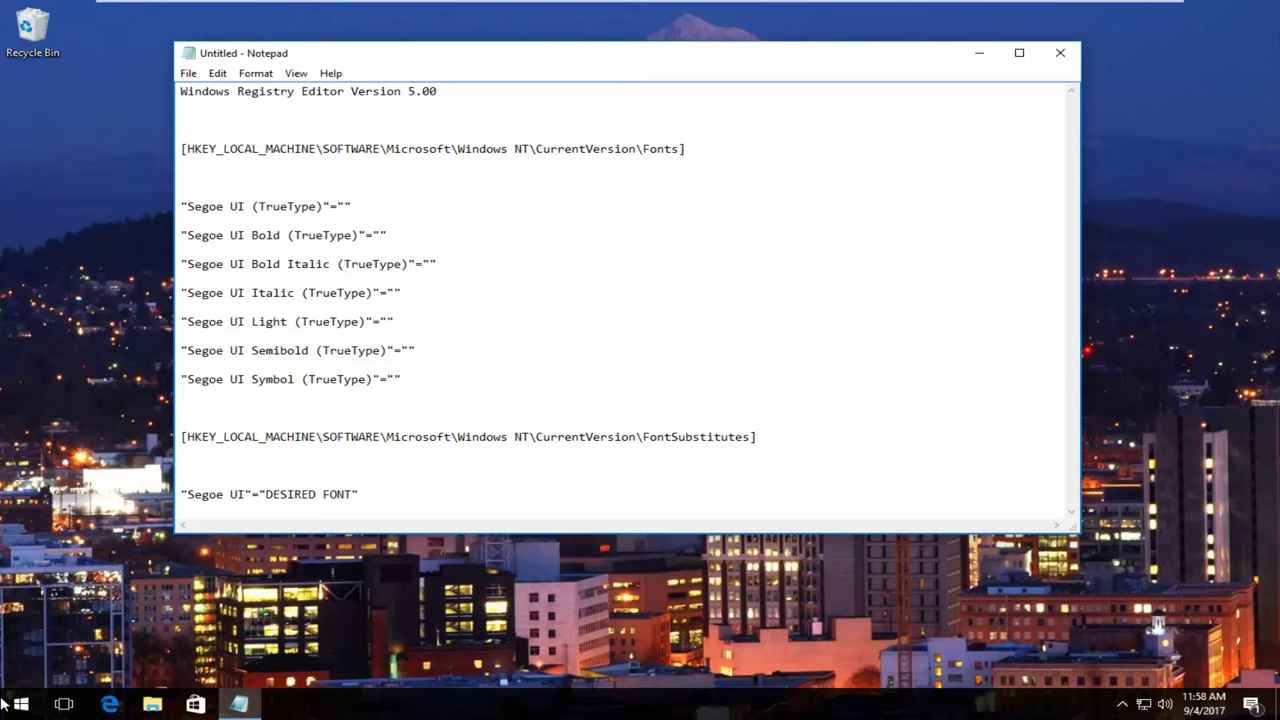
{"action": "key", "text": "super"}
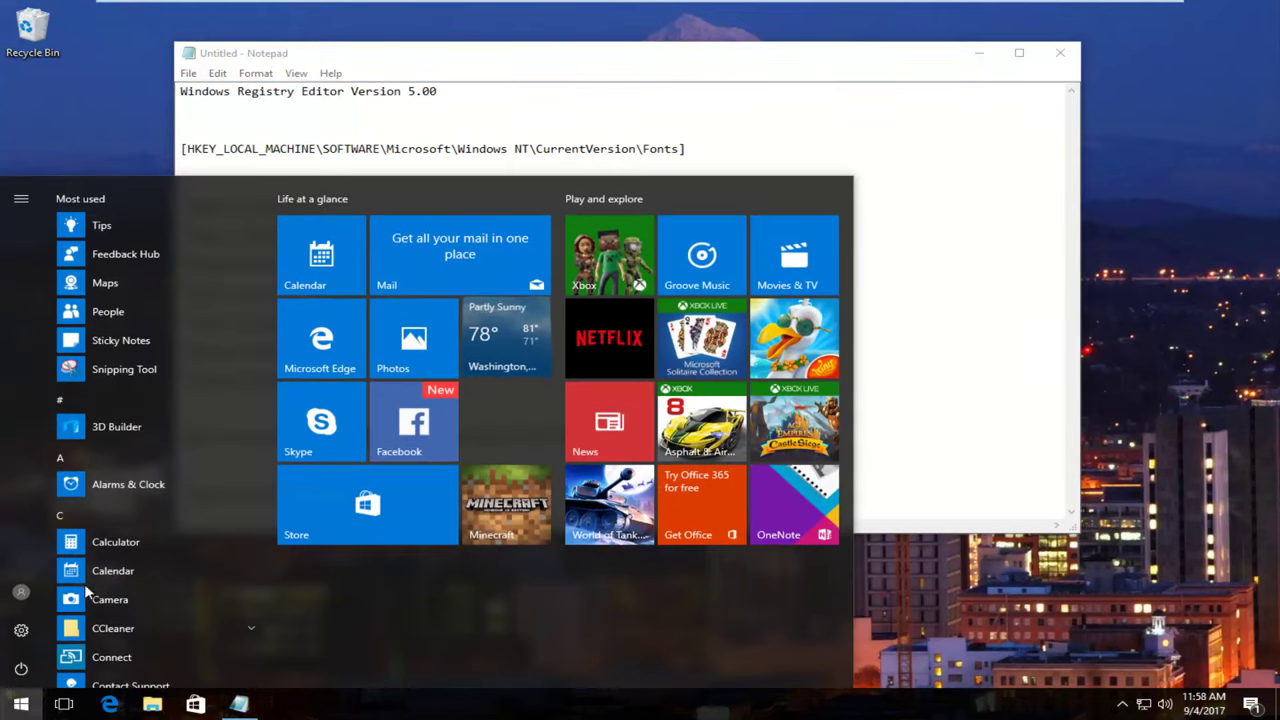
{"action": "left_click", "coordinate": [432, 57]}
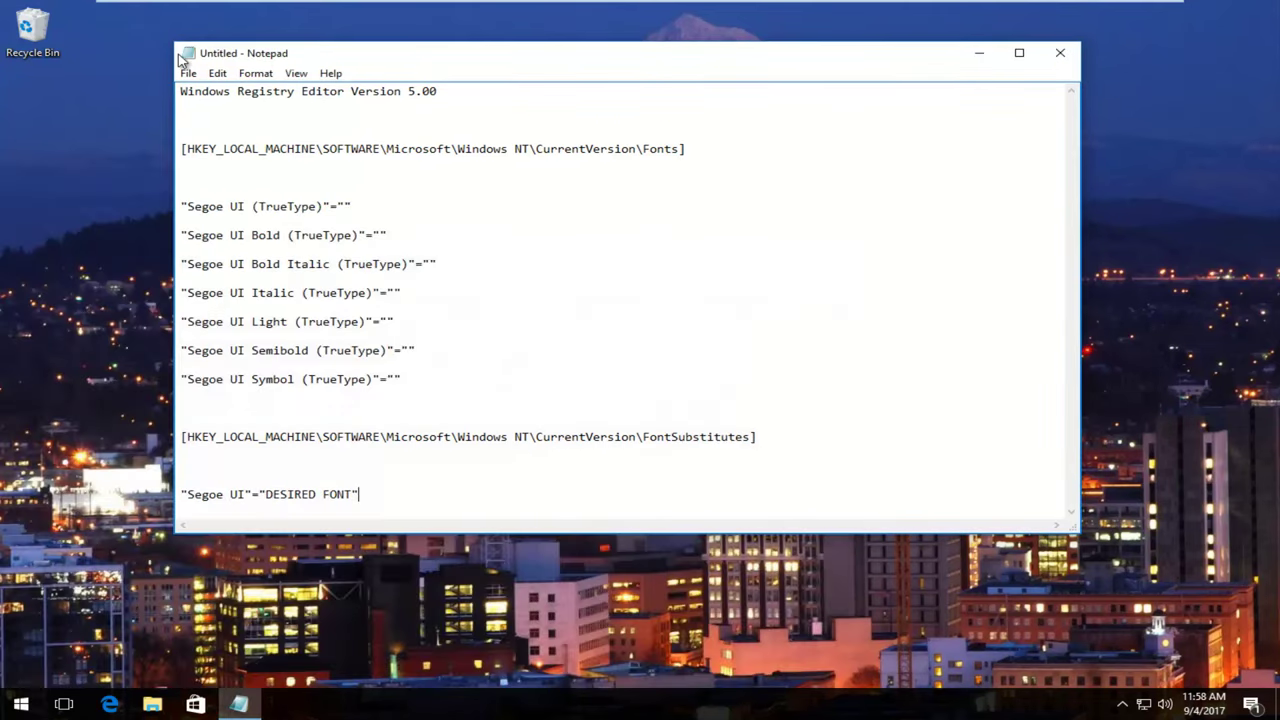
- Look through the fonts available in Notepad and pick System from the font list
{"action": "left_click", "coordinate": [255, 74]}
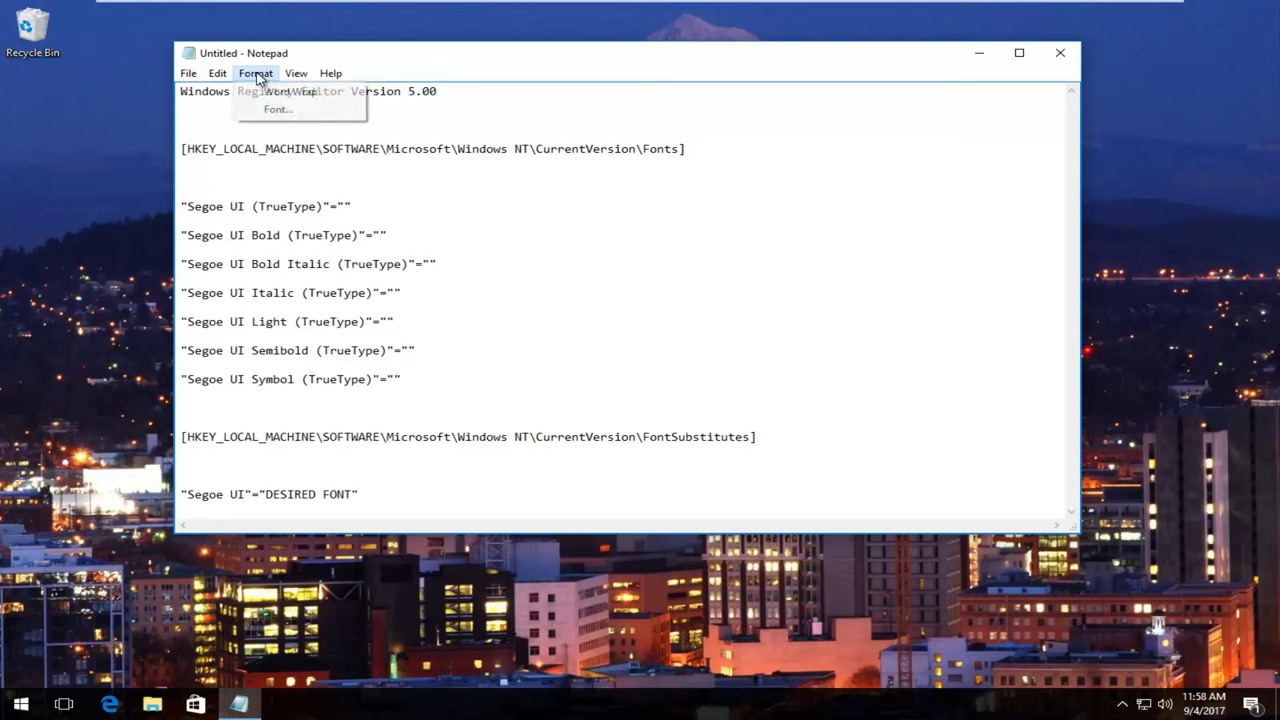
{"action": "left_click", "coordinate": [274, 109]}
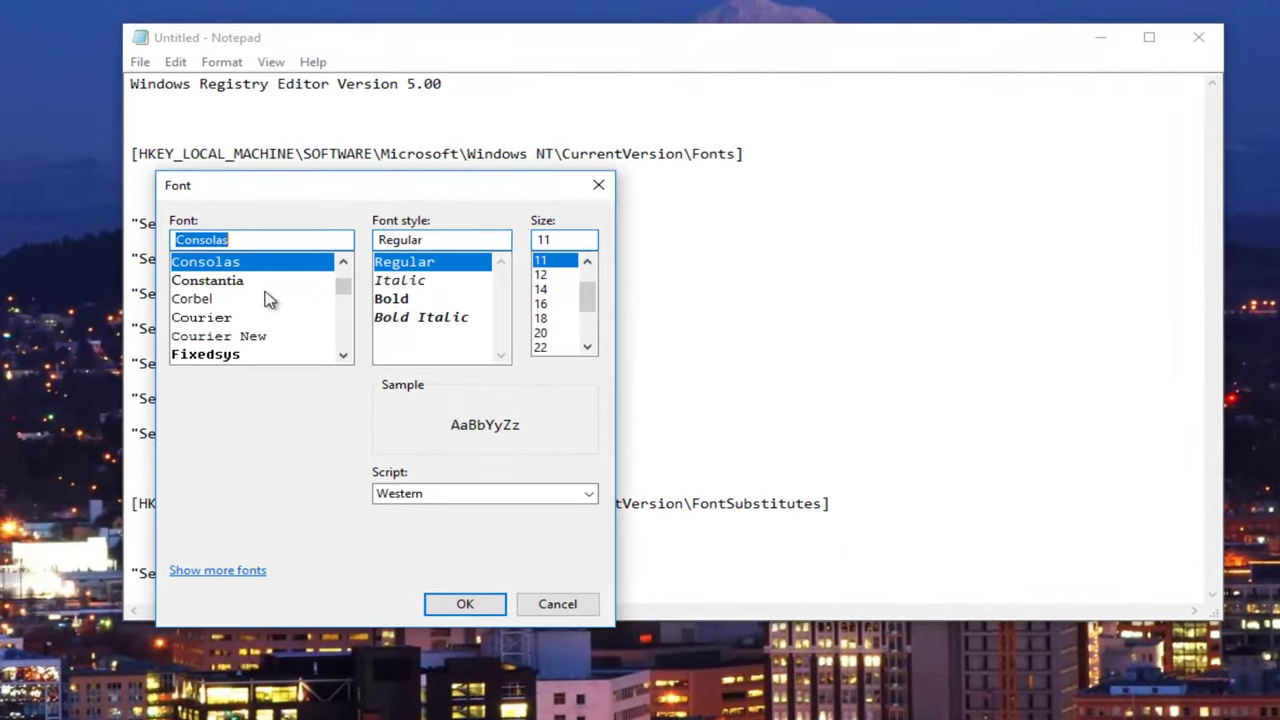
{"action": "scroll", "coordinate": [346, 295], "scroll_direction": "down", "scroll_amount": 3}
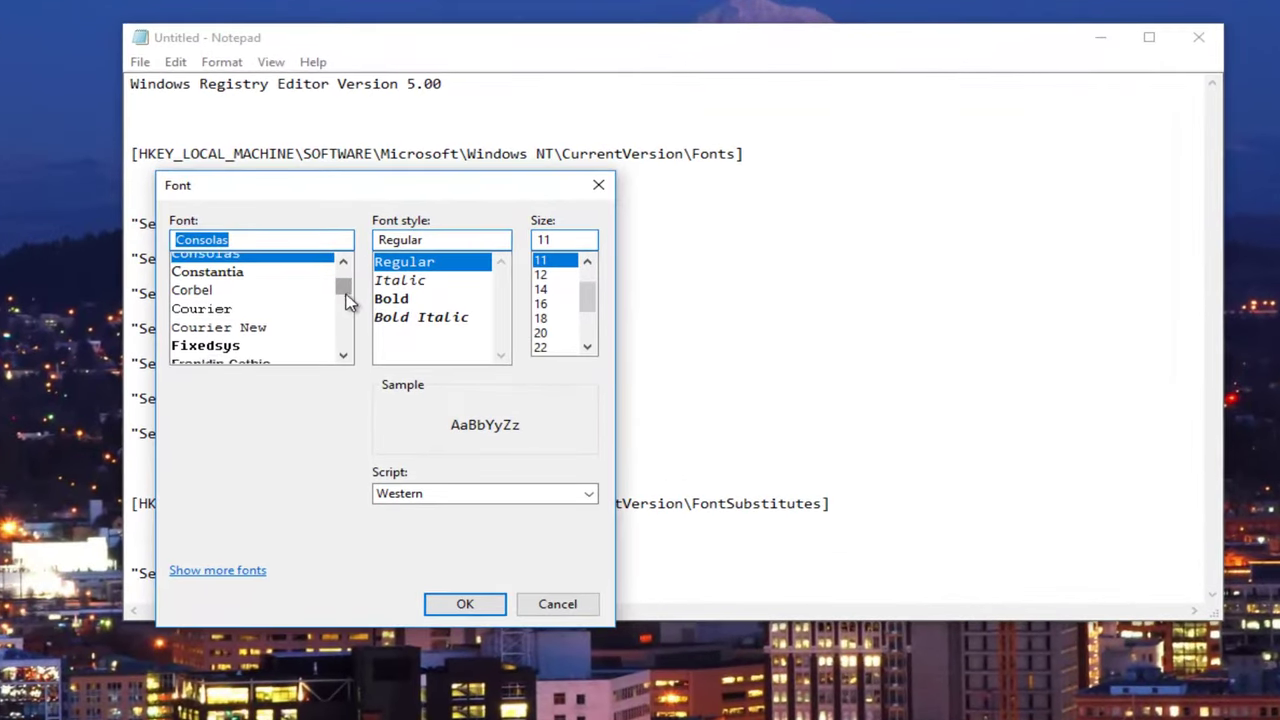
{"action": "scroll", "coordinate": [346, 318], "scroll_direction": "down", "scroll_amount": 7}
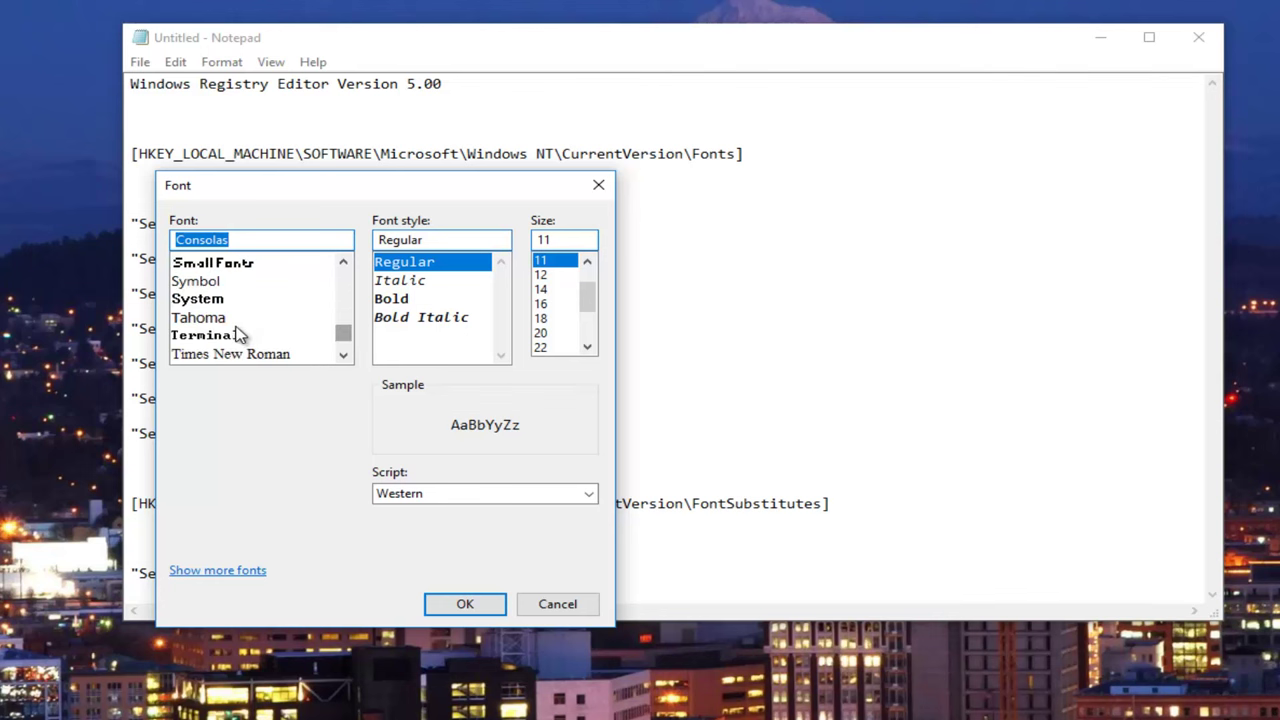
{"action": "scroll", "coordinate": [233, 328], "scroll_direction": "down", "scroll_amount": 1}
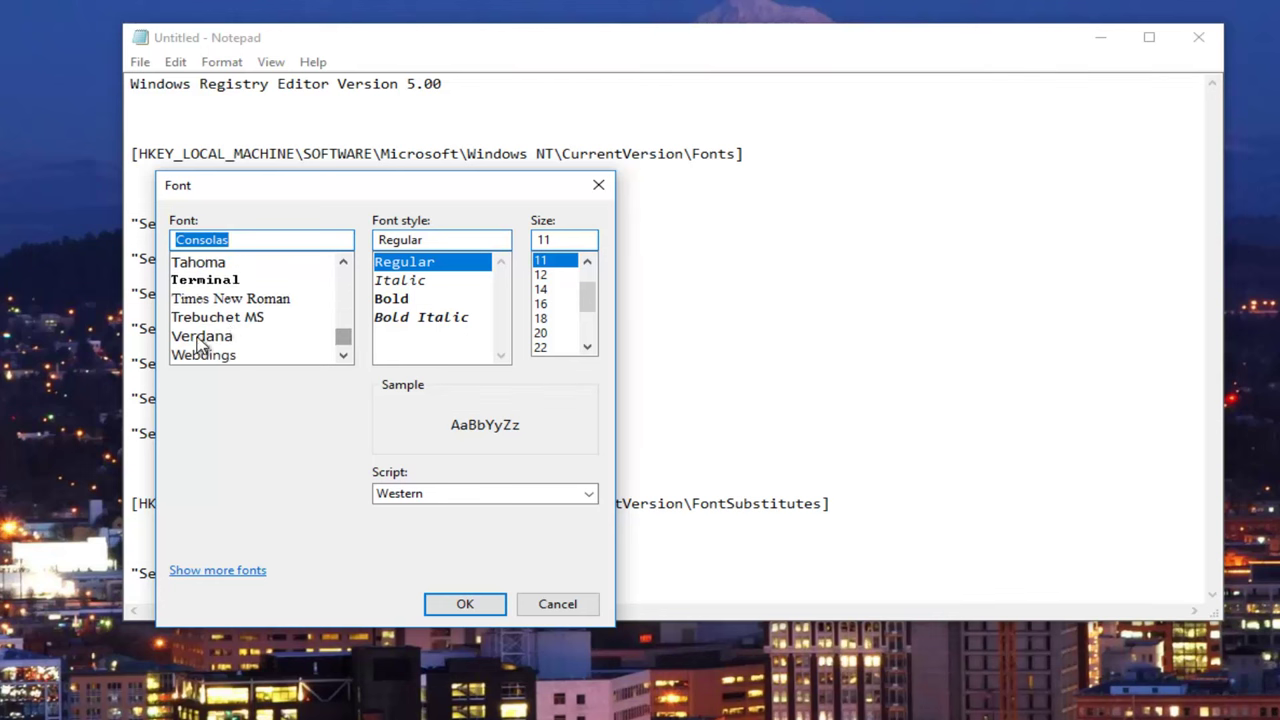
{"action": "scroll", "coordinate": [200, 320], "scroll_direction": "up", "scroll_amount": 1}
{"action": "left_click", "coordinate": [200, 280]}
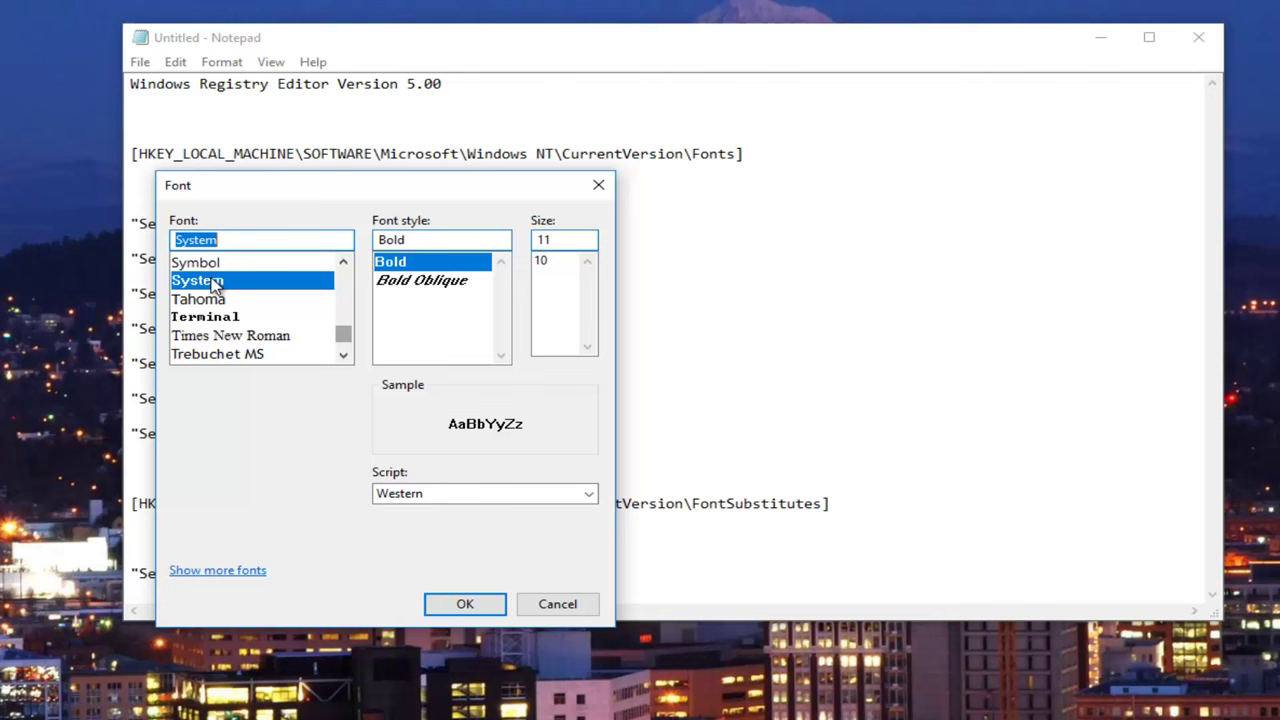
- Copy the font name without applying the font, and replace the DESIRED FONT placeholder in the "Segoe UI" line with System
{"action": "left_click", "coordinate": [200, 234]}
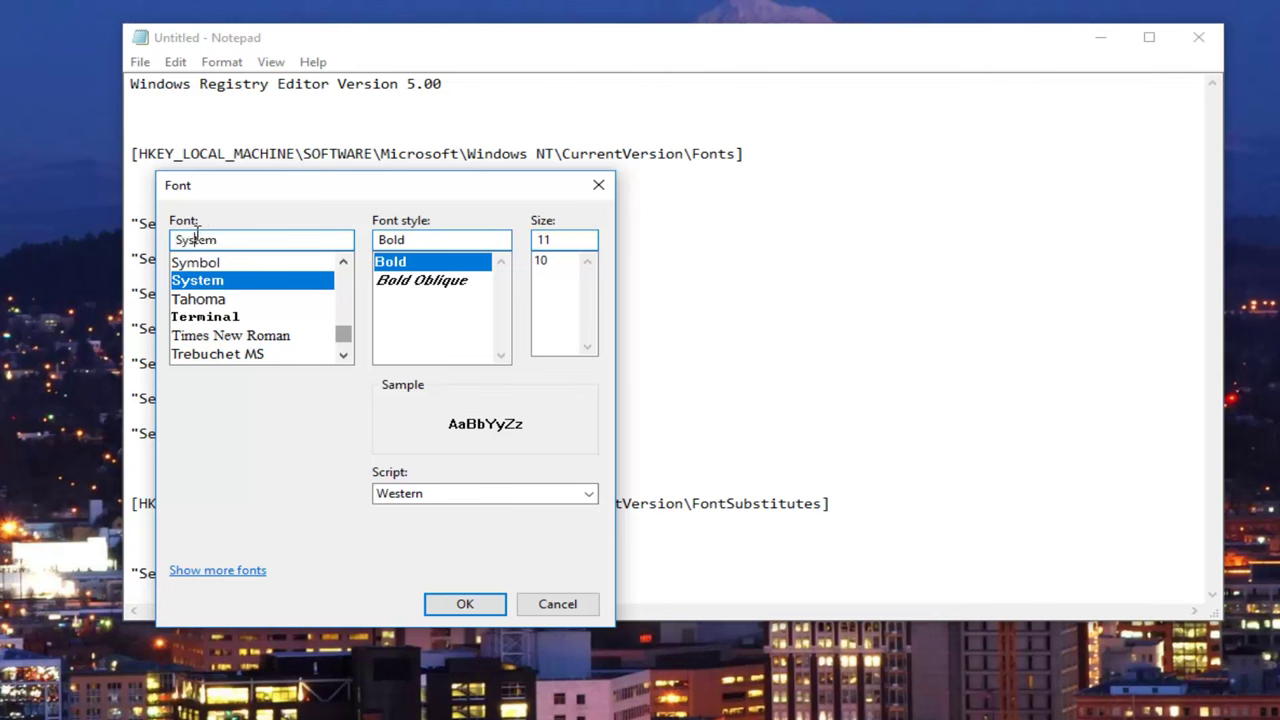
{"action": "double_click", "coordinate": [200, 234]}
{"action": "right_click", "coordinate": [200, 234]}
{"action": "left_click", "coordinate": [245, 295]}
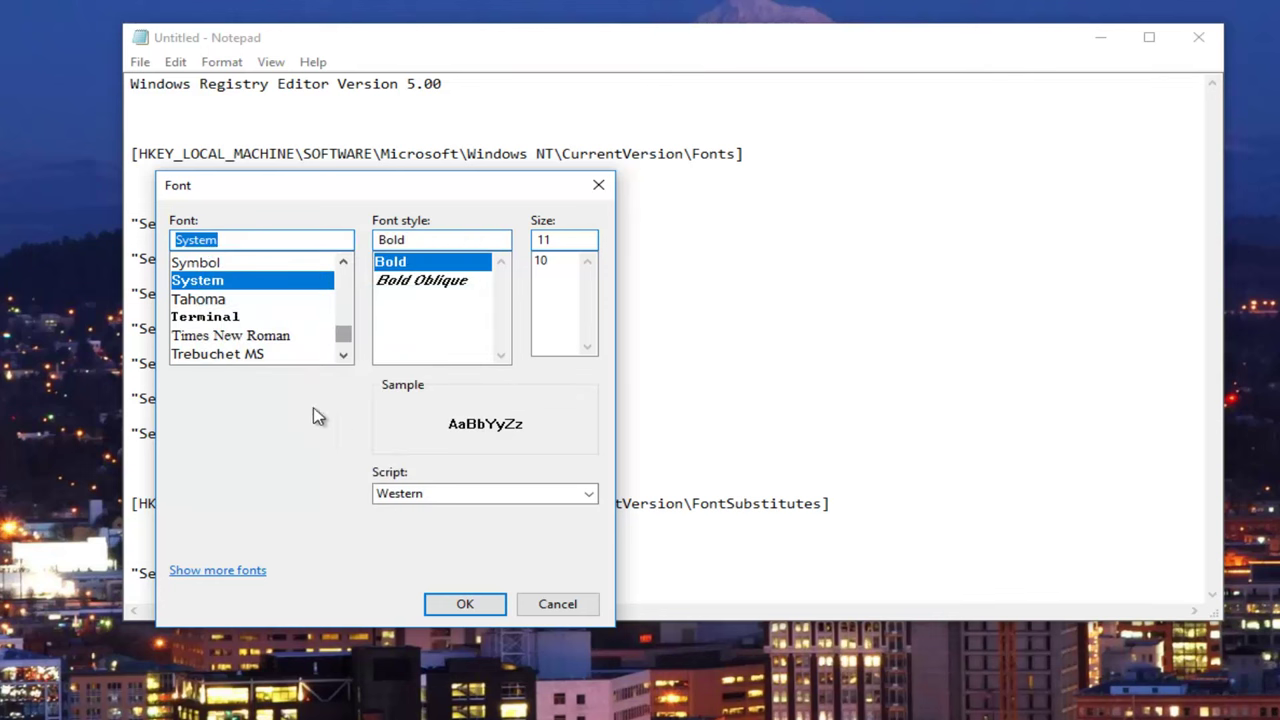
{"action": "left_click", "coordinate": [557, 604]}
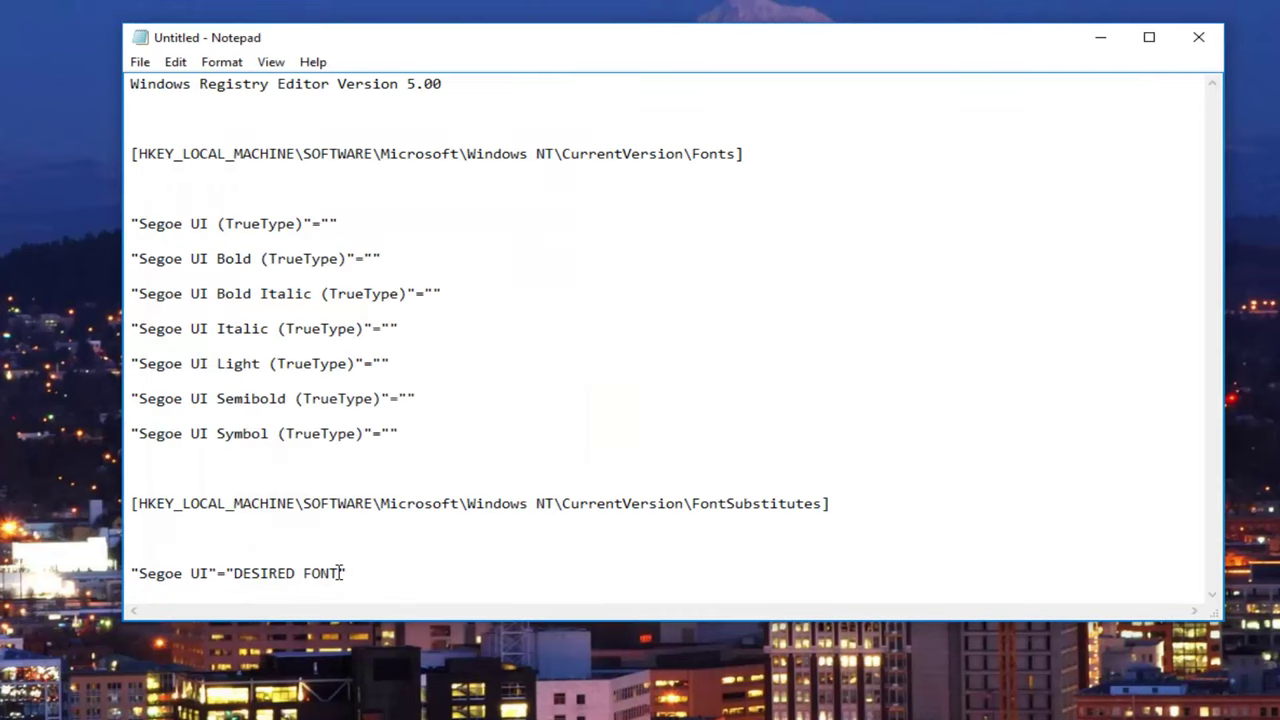
{"action": "left_click_drag", "start_coordinate": [340, 572], "coordinate": [237, 573]}
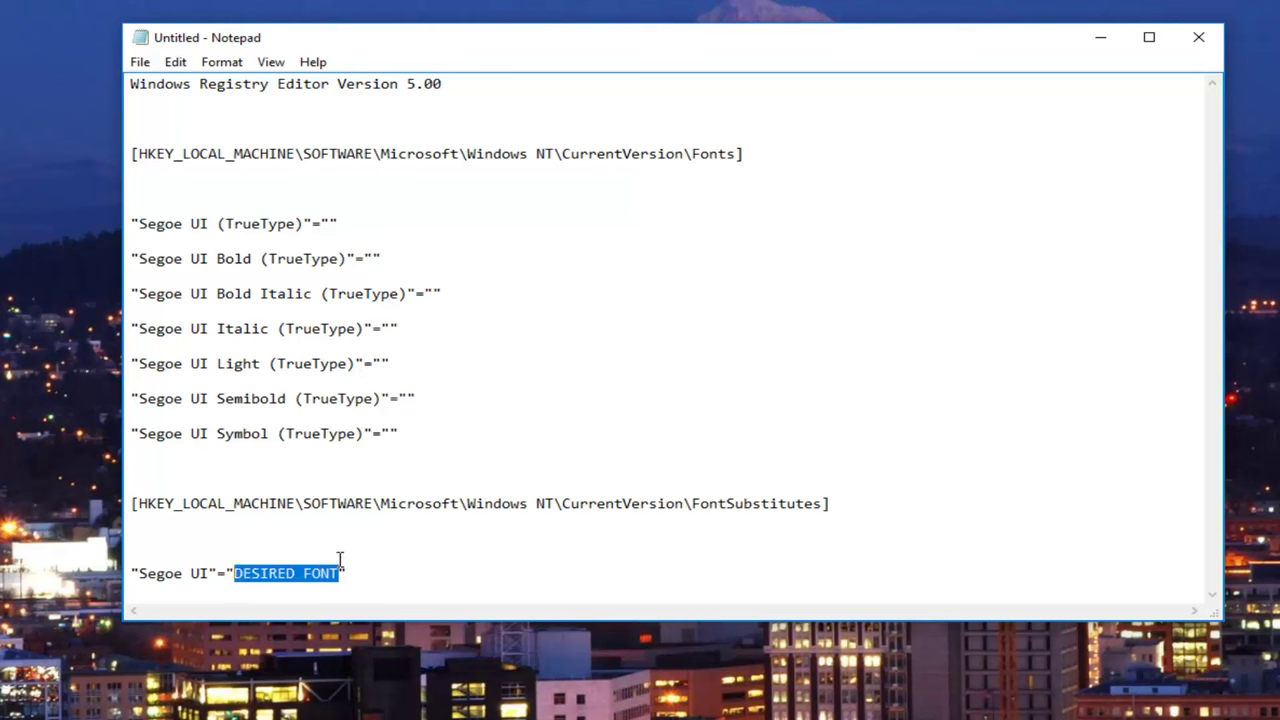
{"action": "type", "text": "System"}
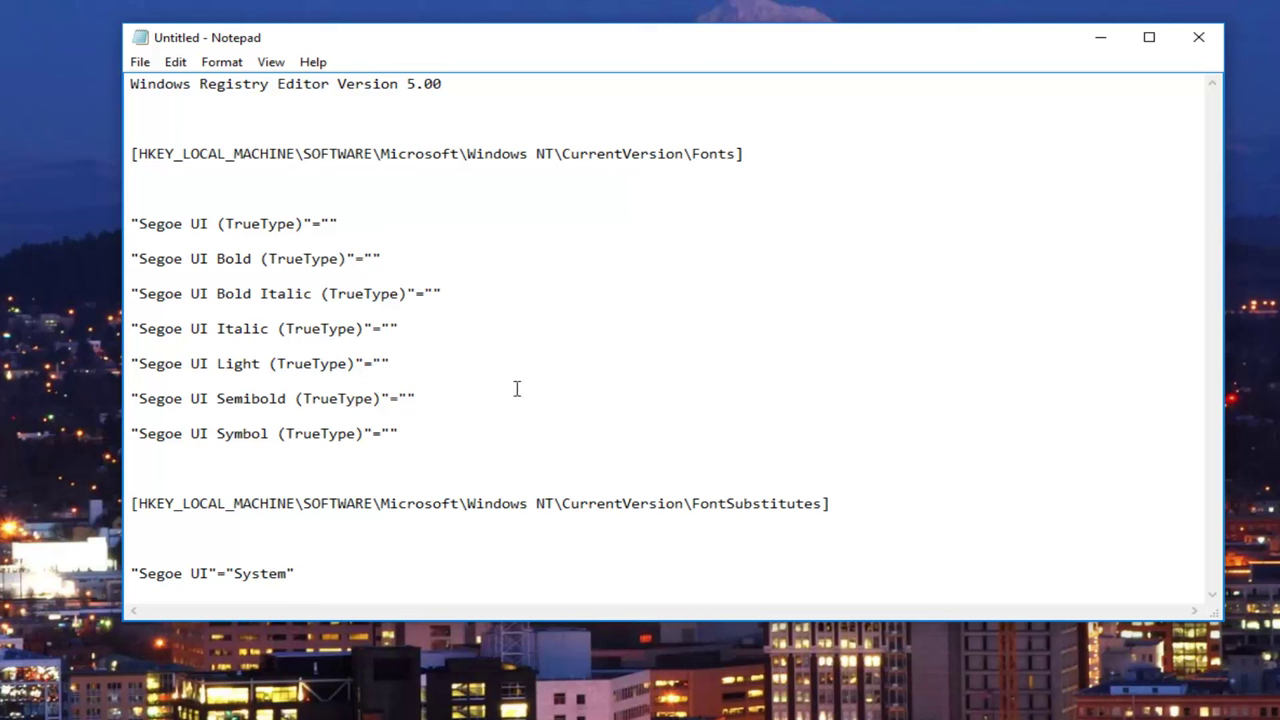
- Start saving the script as a new file and name it "change default font.reg", including the quotation marks
{"action": "left_click", "coordinate": [140, 68]}
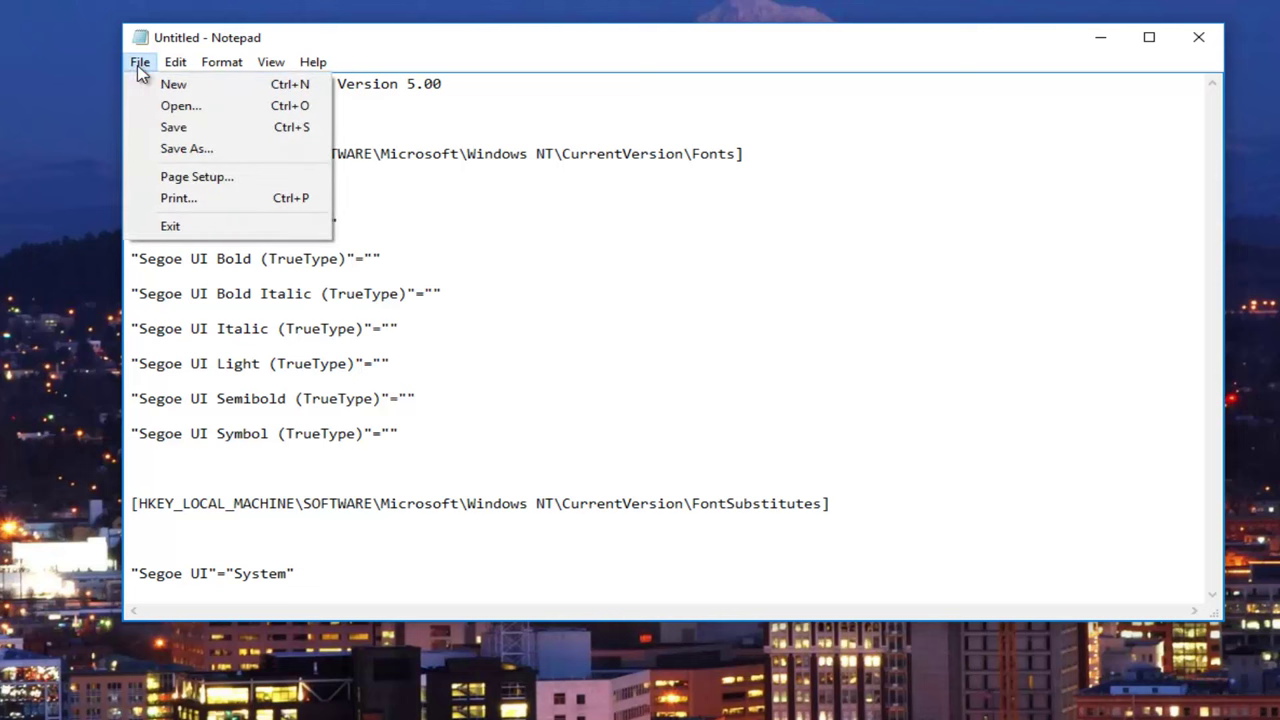
{"action": "left_click", "coordinate": [178, 150]}
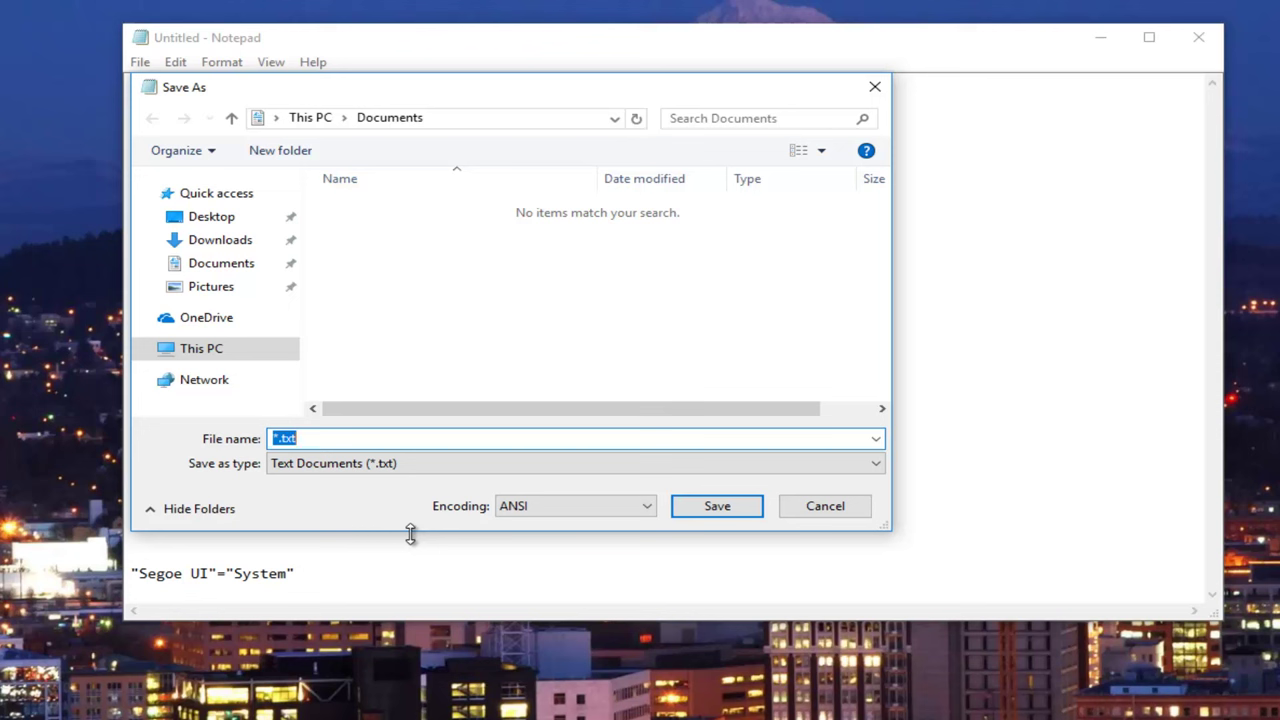
{"action": "type", "text": "\""}
{"action": "type", "text": "change de"}
{"action": "type", "text": "sk"}
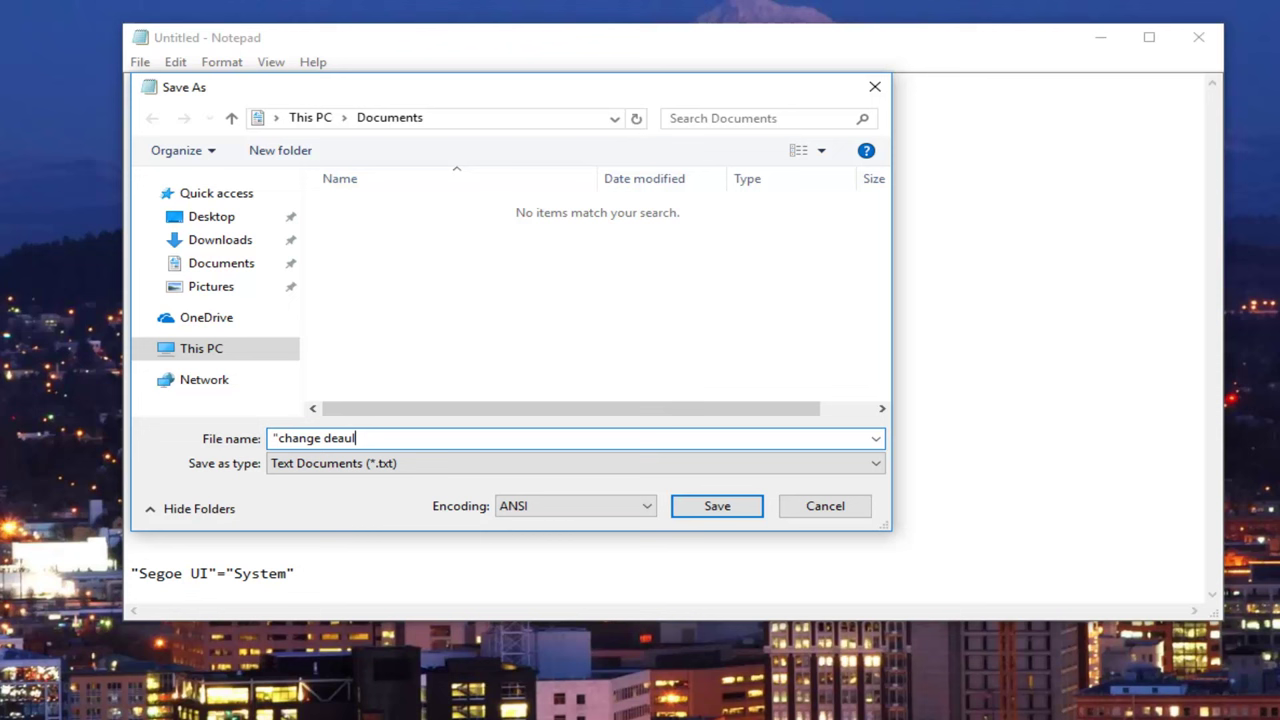
{"action": "key", "text": "BackSpace"}
{"action": "type", "text": "kt"}
{"action": "key", "text": "BackSpace"}
{"action": "key", "text": "BackSpace"}
{"action": "key", "text": "BackSpace"}
{"action": "key", "text": "BackSpace"}
{"action": "type", "text": "fault font.reg\""}
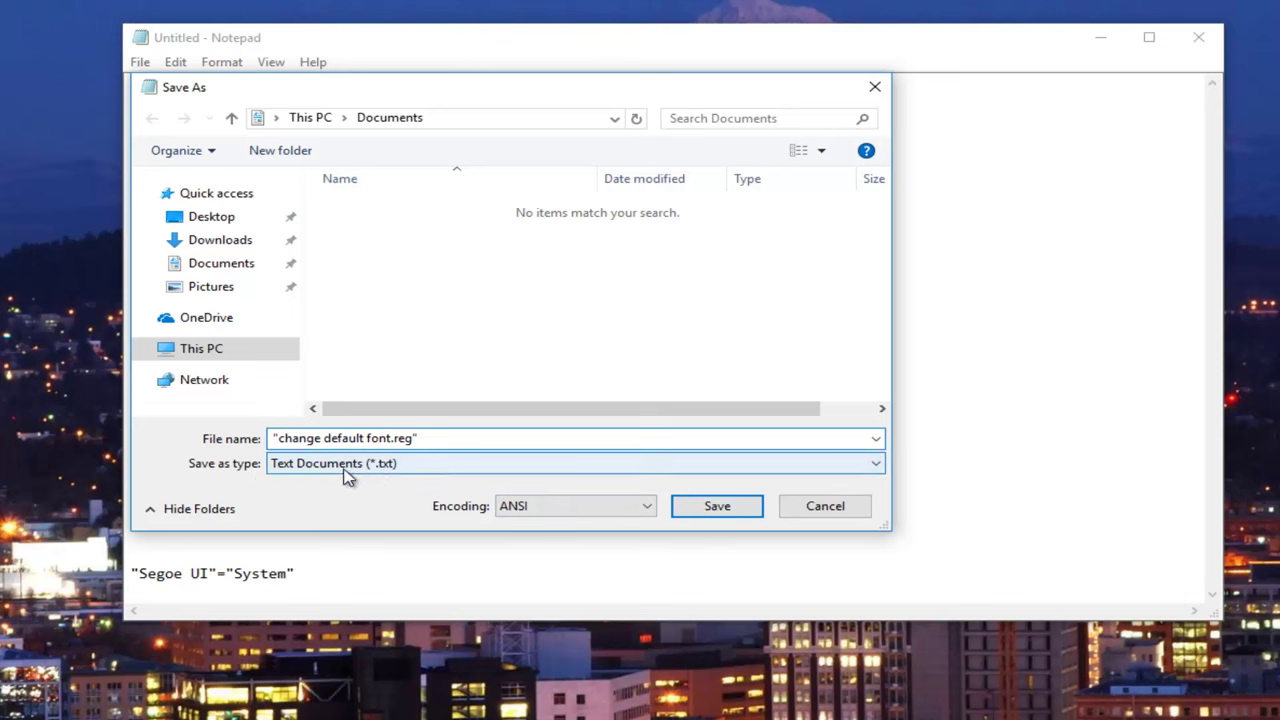
- Save the registry file to the Desktop and close the document
{"action": "left_click", "coordinate": [278, 119]}
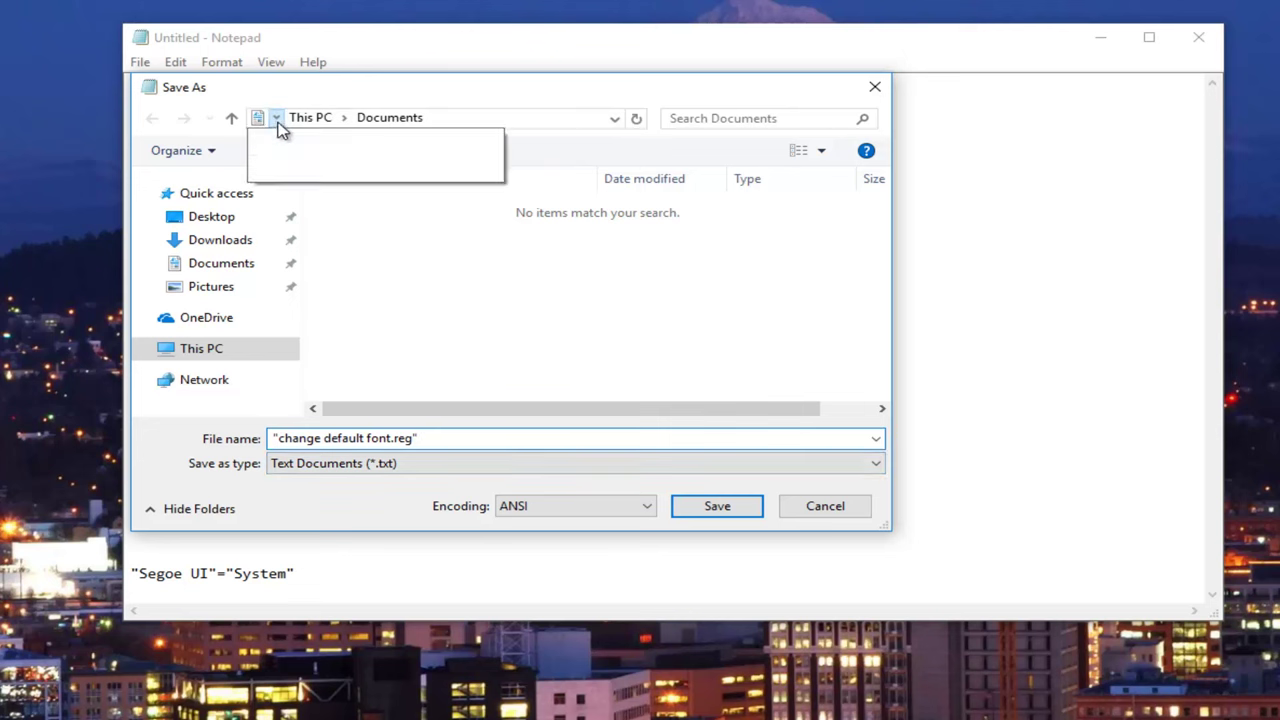
{"action": "left_click", "coordinate": [292, 140]}
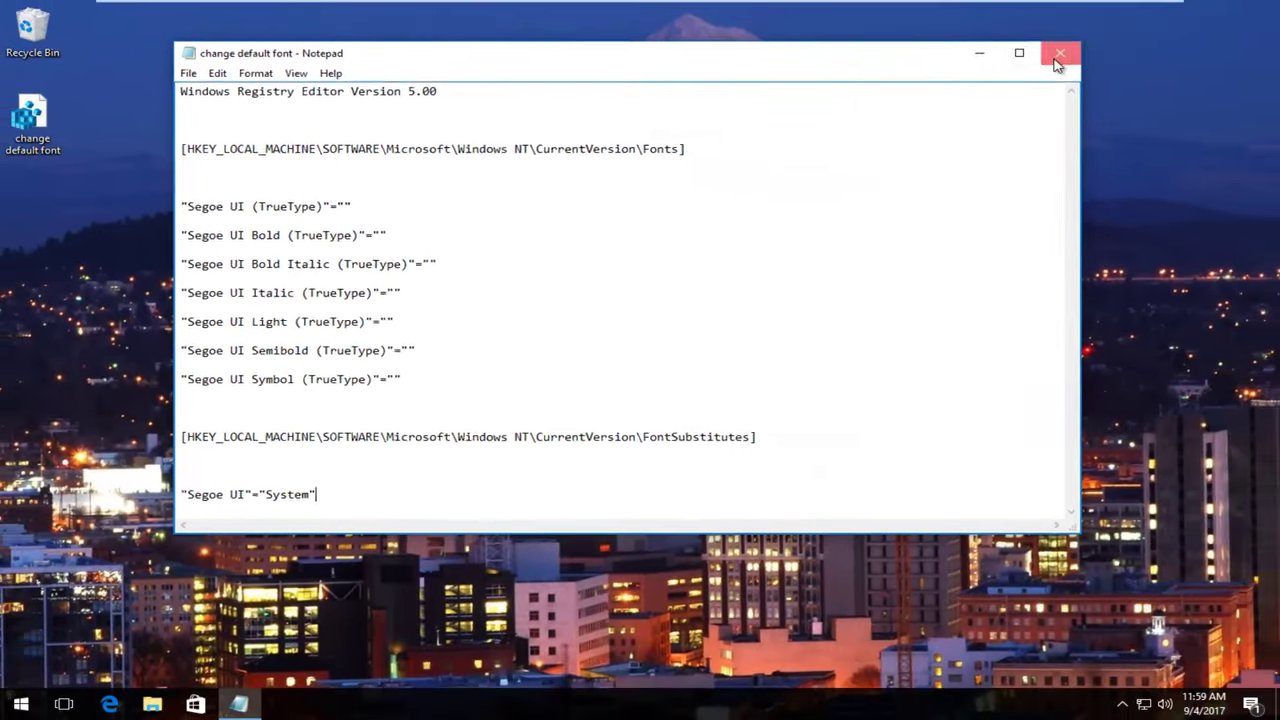
{"action": "left_click", "coordinate": [1058, 56]}
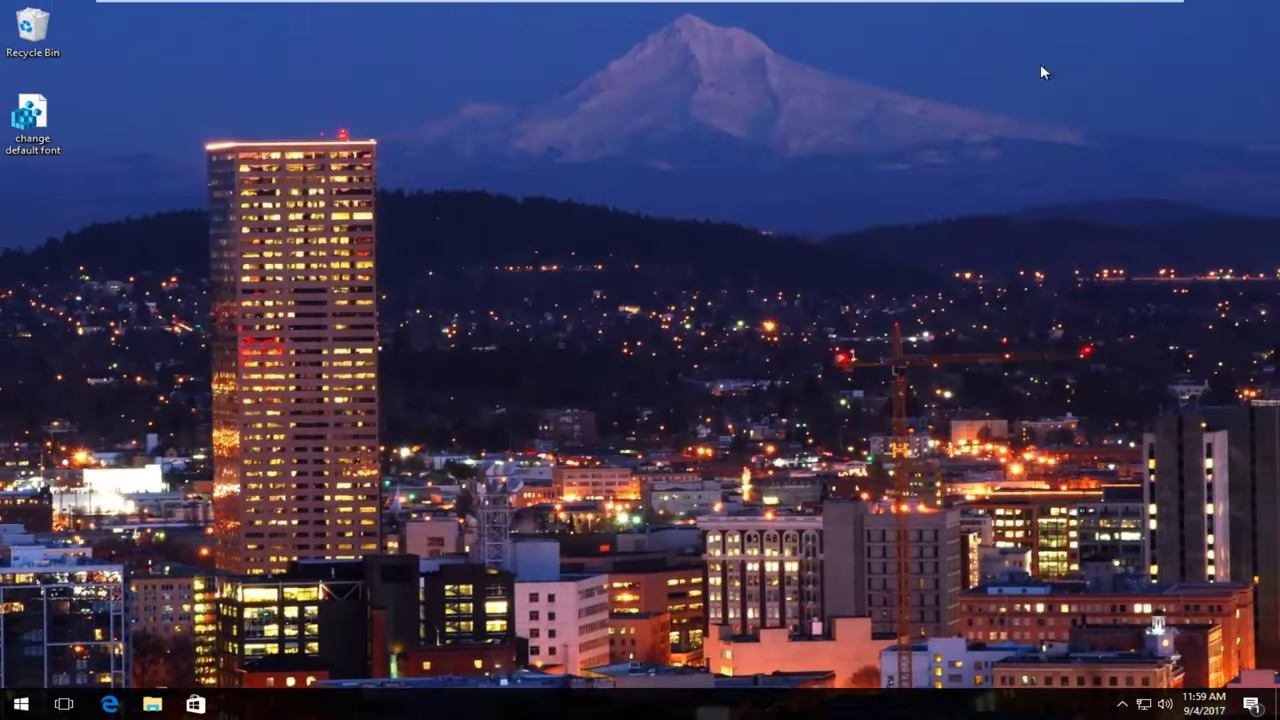
- Merge the change default font file from the desktop into the registry, allowing the changes and accepting the confirmations
{"action": "left_click", "coordinate": [32, 122]}
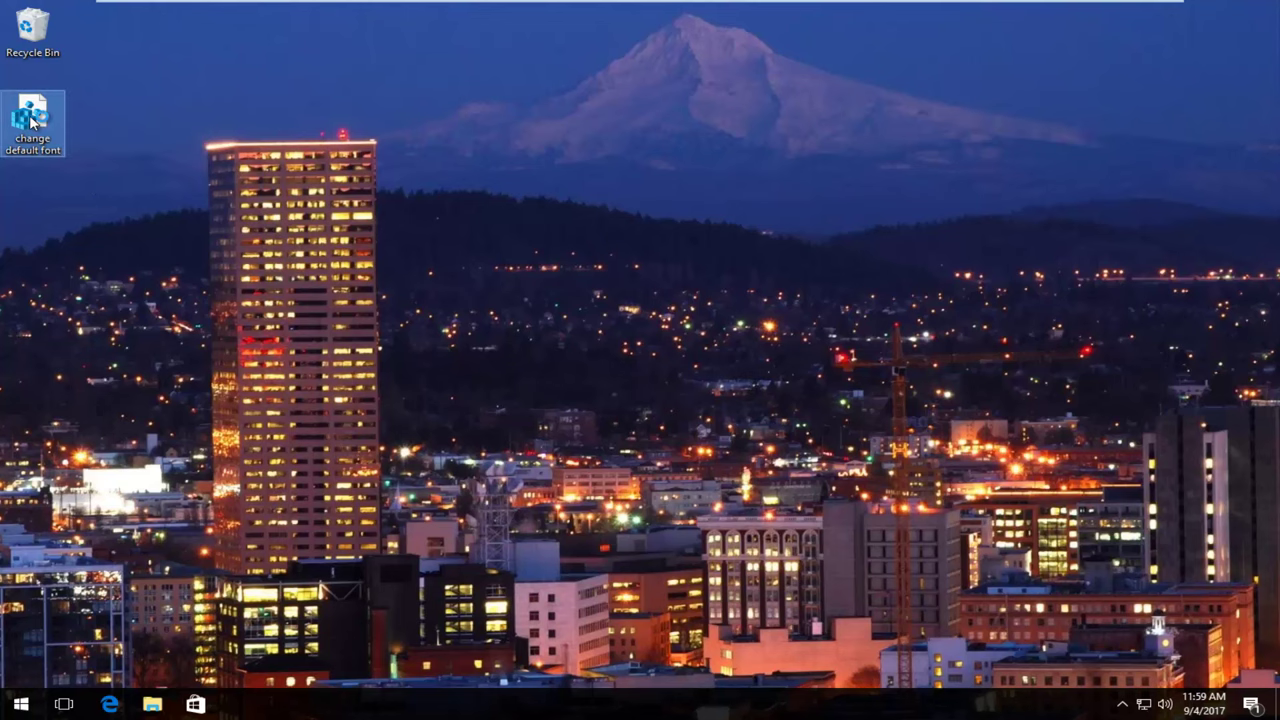
{"action": "double_click", "coordinate": [31, 121]}
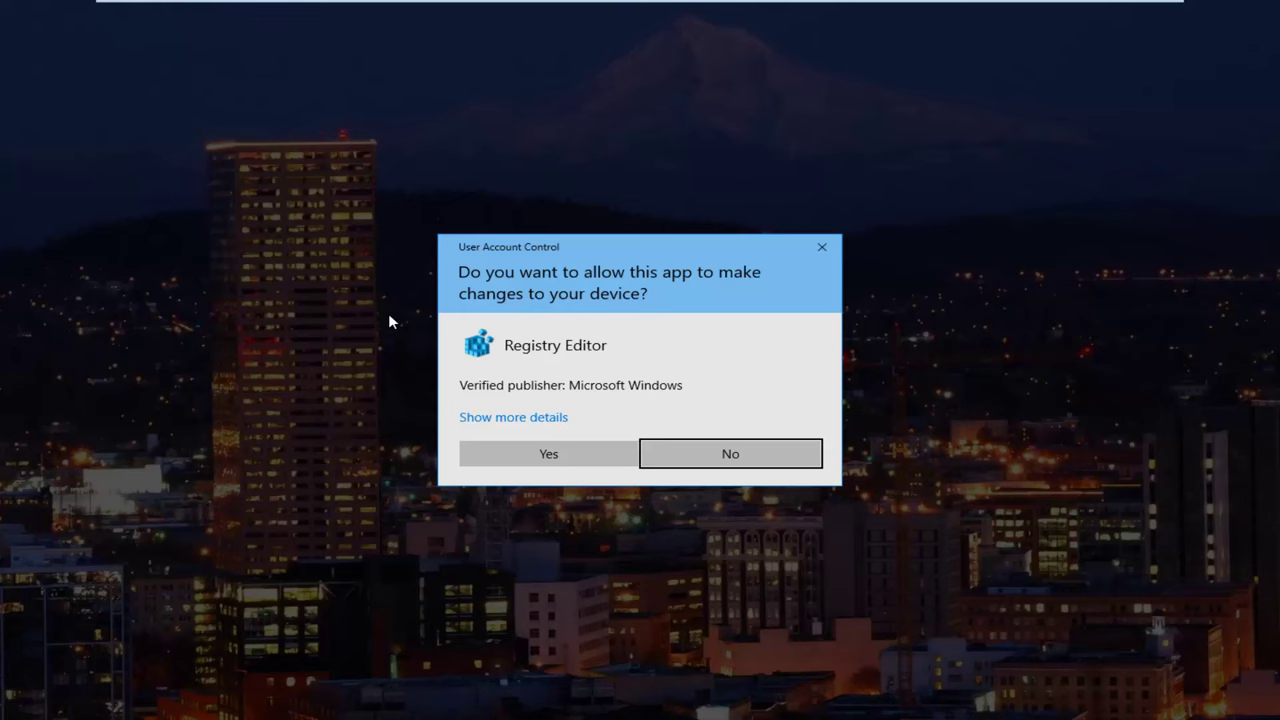
{"action": "left_click", "coordinate": [546, 455]}
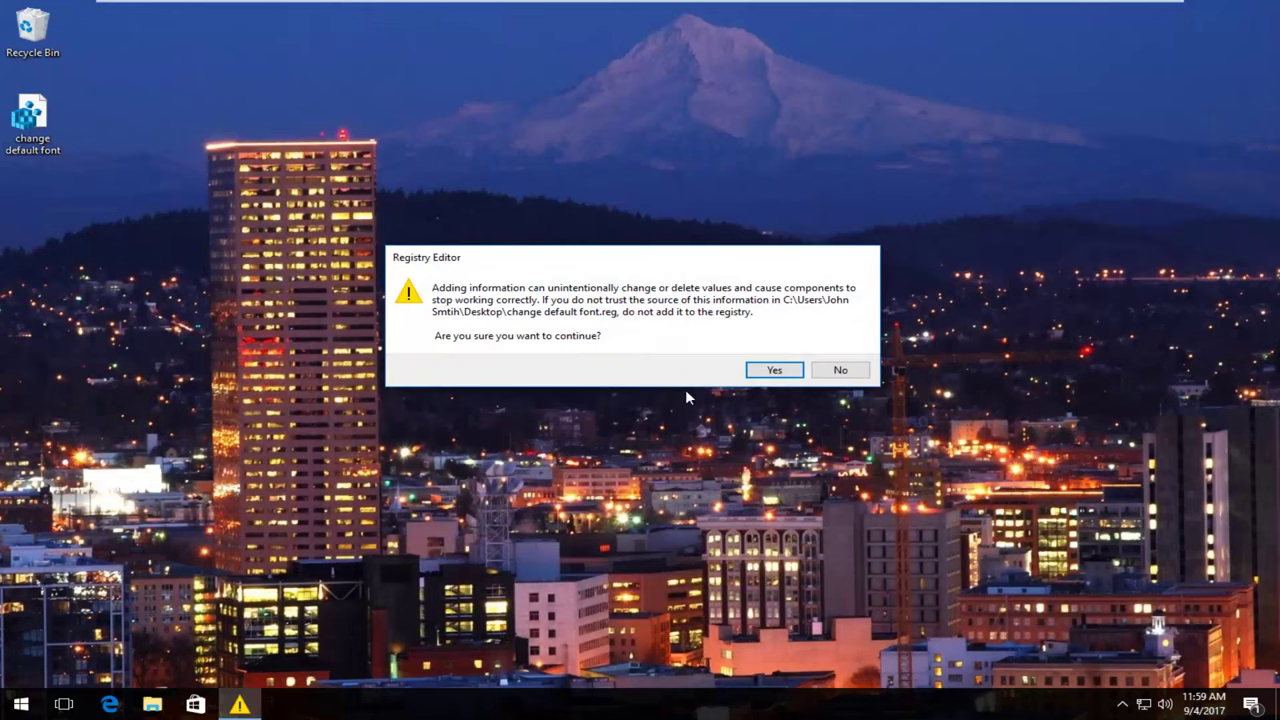
{"action": "left_click", "coordinate": [768, 372]}
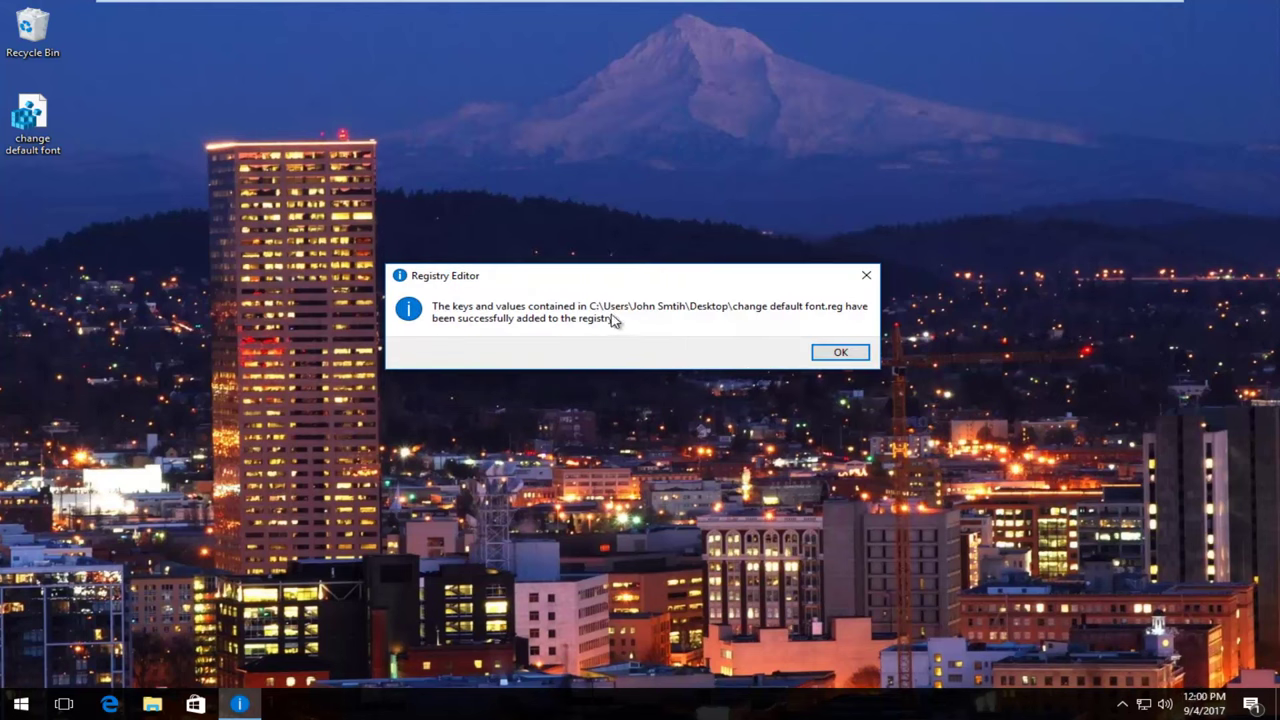
{"action": "left_click", "coordinate": [838, 353]}
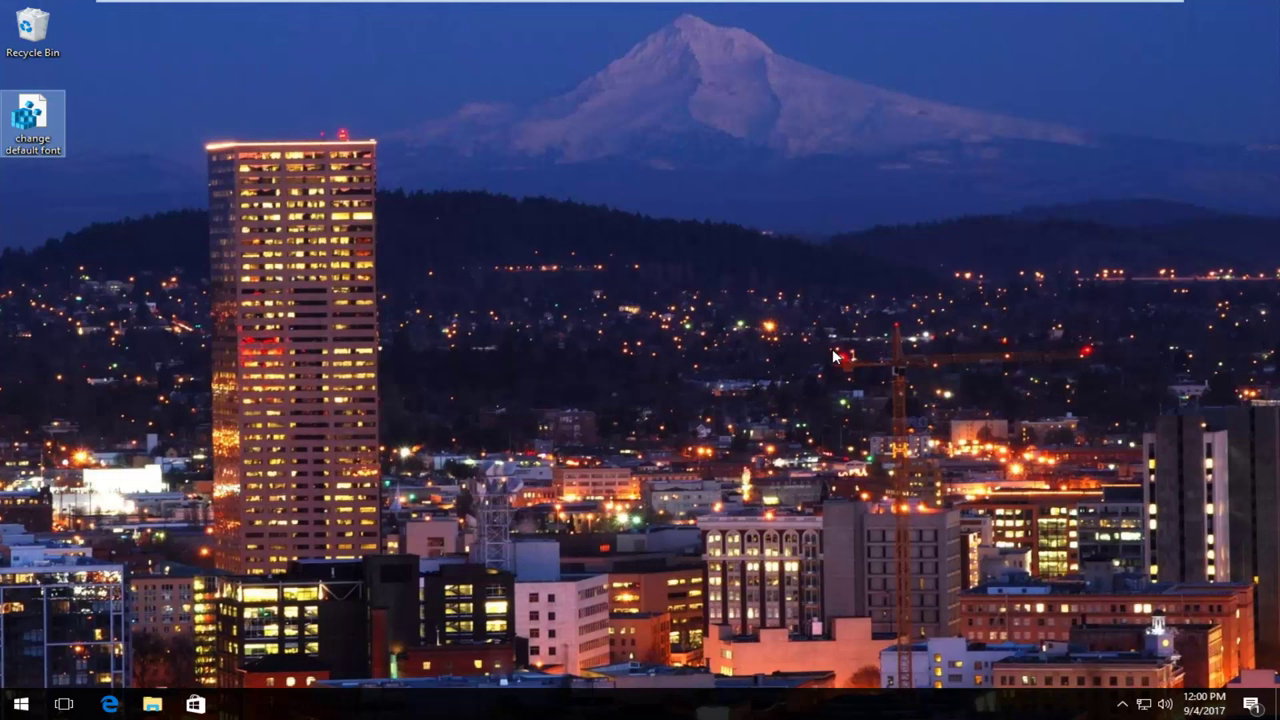